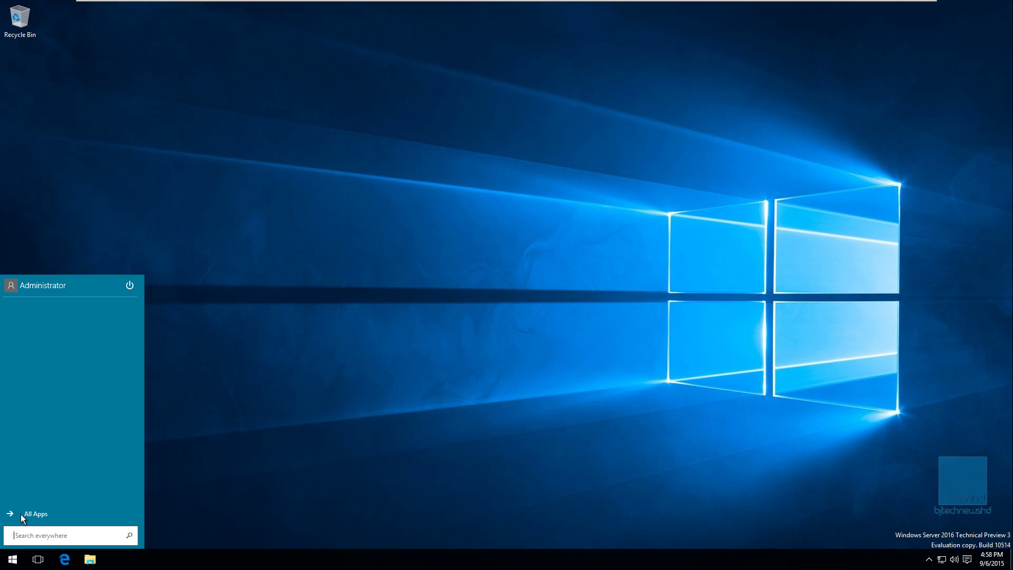
Step: Launch Xbox Game UI from All Apps and dismiss the 'This app can't open' error
{"action": "left_click", "coordinate": [27, 513]}
{"action": "scroll", "coordinate": [44, 459], "scroll_direction": "down", "scroll_amount": 1}
{"action": "left_click", "coordinate": [47, 438]}
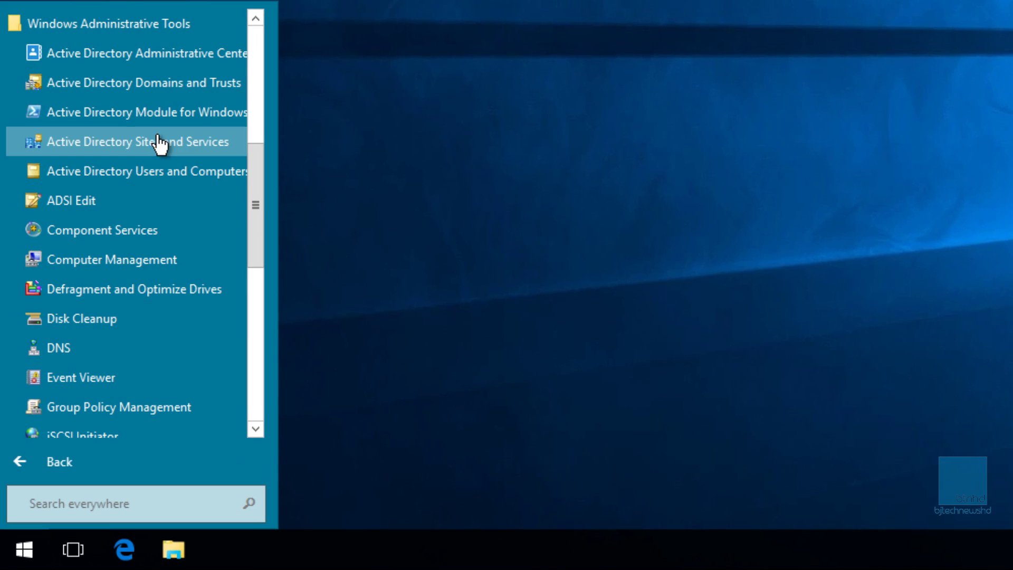
{"action": "scroll", "coordinate": [135, 285], "scroll_direction": "up", "scroll_amount": 2}
{"action": "scroll", "coordinate": [173, 206], "scroll_direction": "up", "scroll_amount": 3}
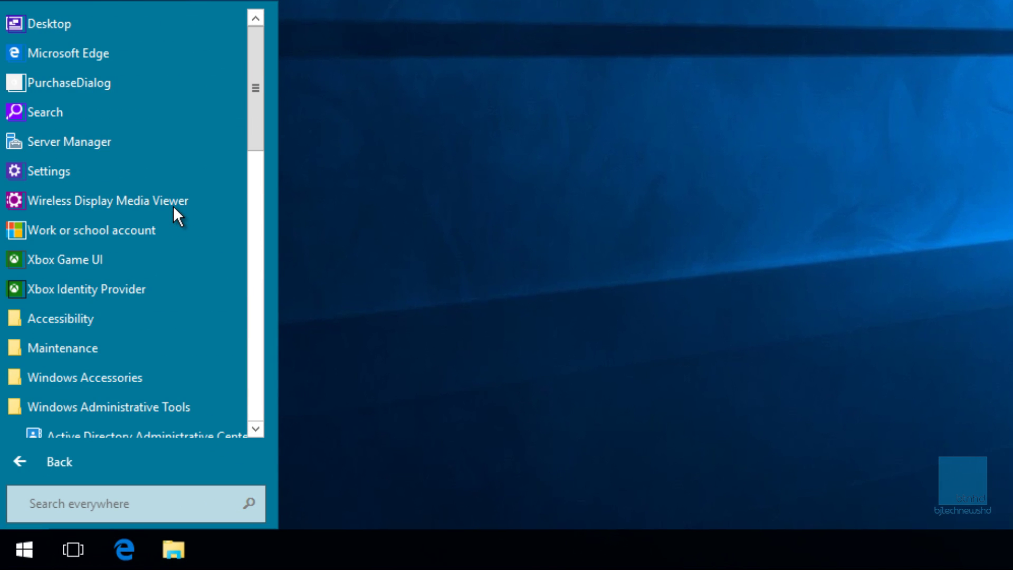
{"action": "left_click", "coordinate": [88, 266]}
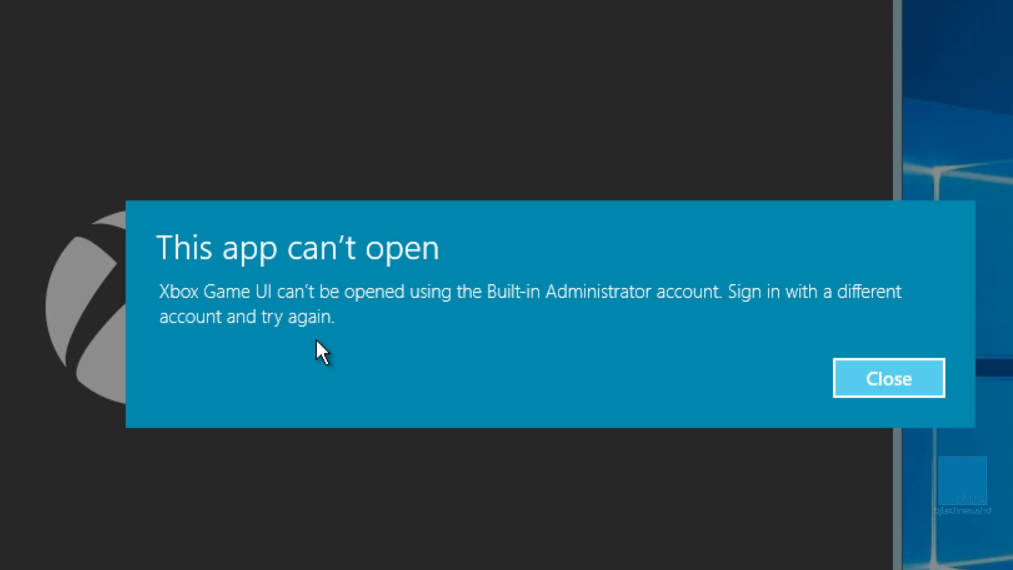
{"action": "left_click", "coordinate": [888, 377]}
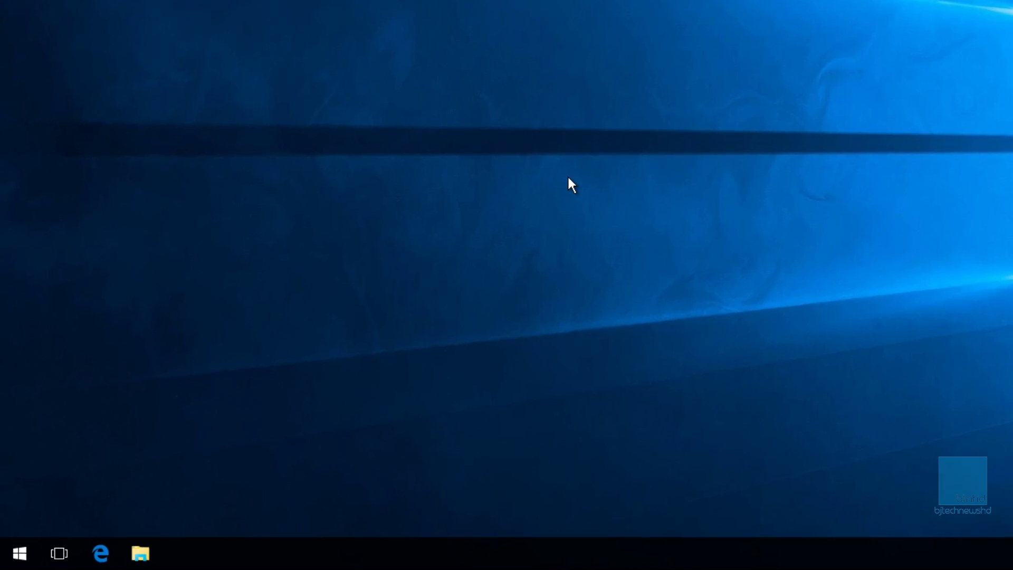
Step: Run secpol.msc to open Local Security Policy and widen its tree pane
{"action": "key", "text": "super+r"}
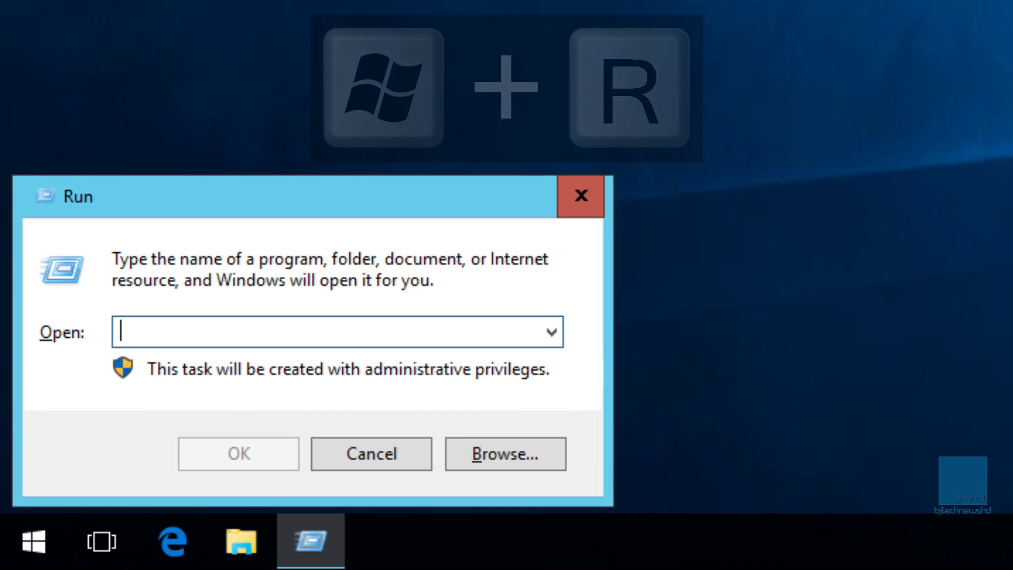
{"action": "type", "text": "secpol"}
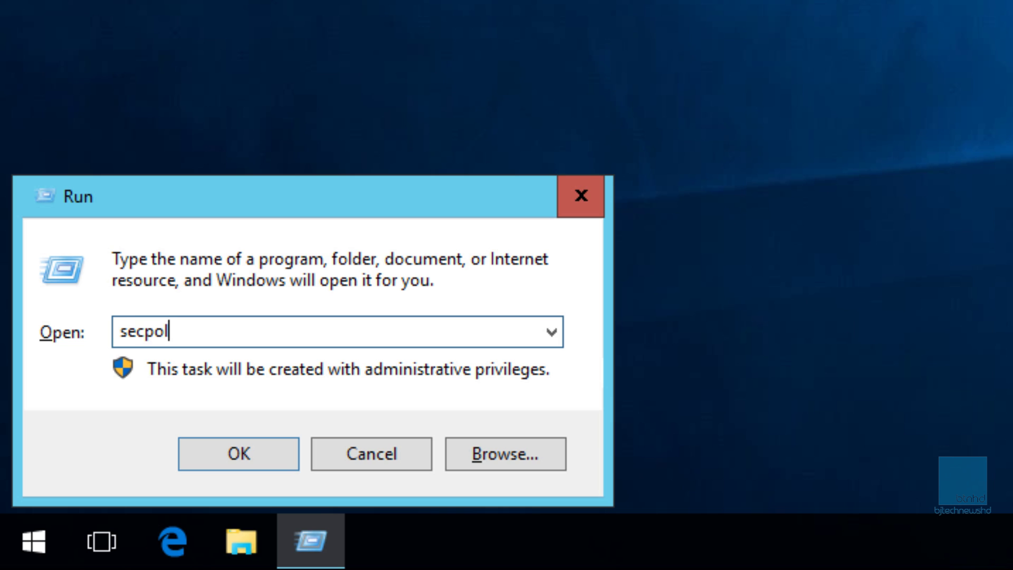
{"action": "type", "text": ".msc"}
{"action": "left_click", "coordinate": [259, 442]}
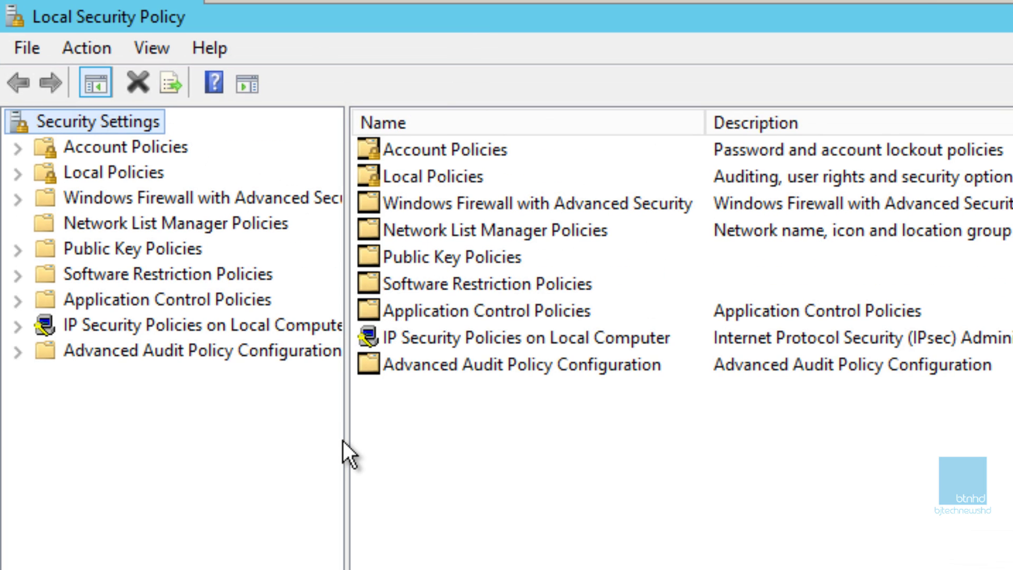
{"action": "left_click_drag", "start_coordinate": [345, 441], "coordinate": [451, 441]}
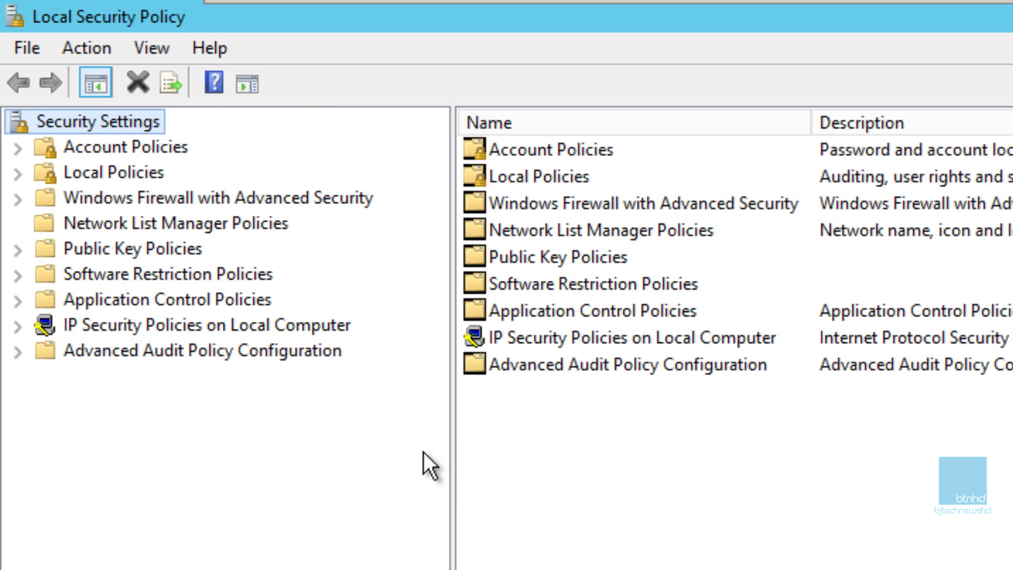
Step: Show Local Policies > Security Options with the Policy column widened to full names
{"action": "left_click", "coordinate": [19, 174]}
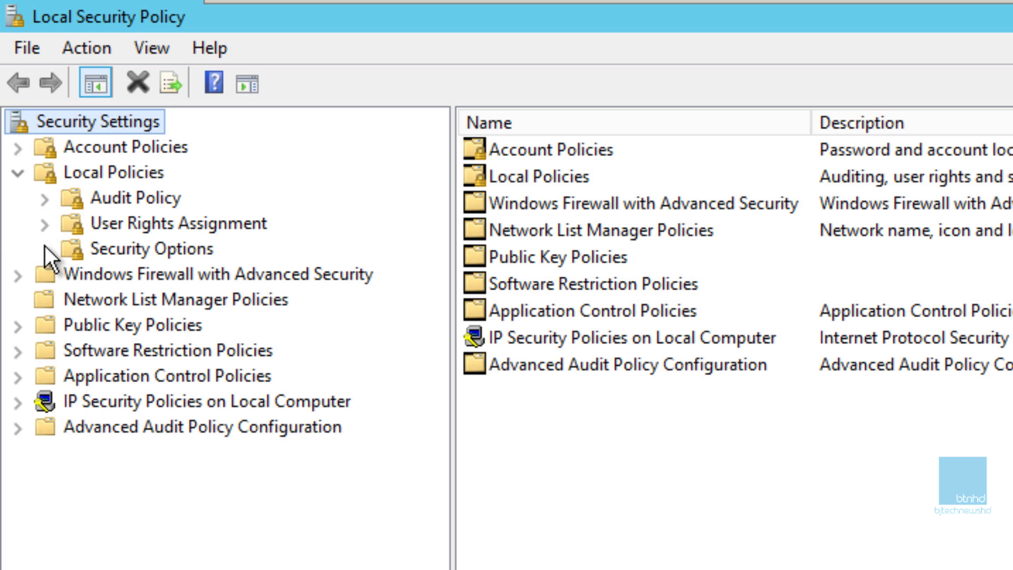
{"action": "left_click", "coordinate": [145, 249]}
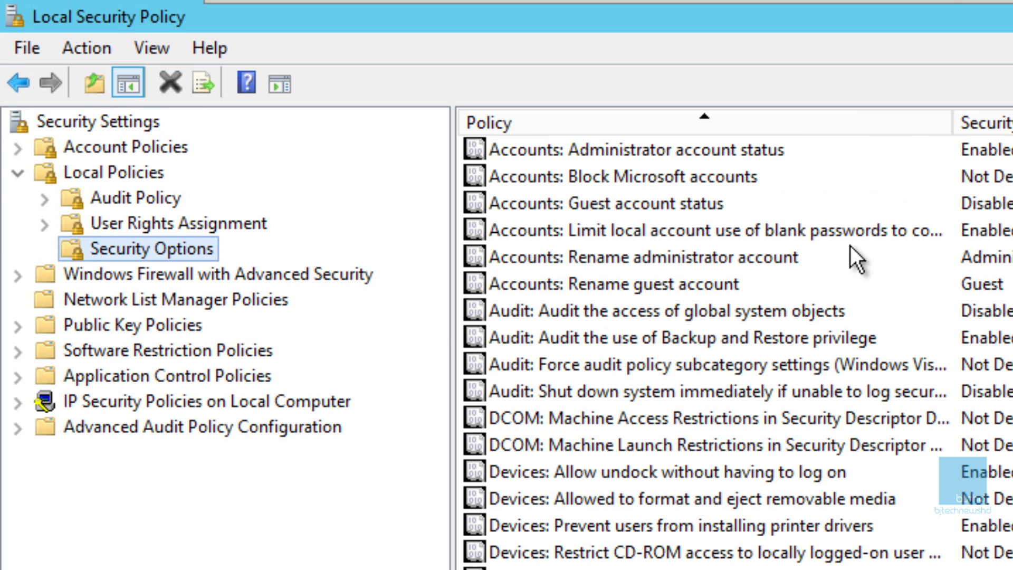
{"action": "double_click", "coordinate": [952, 124]}
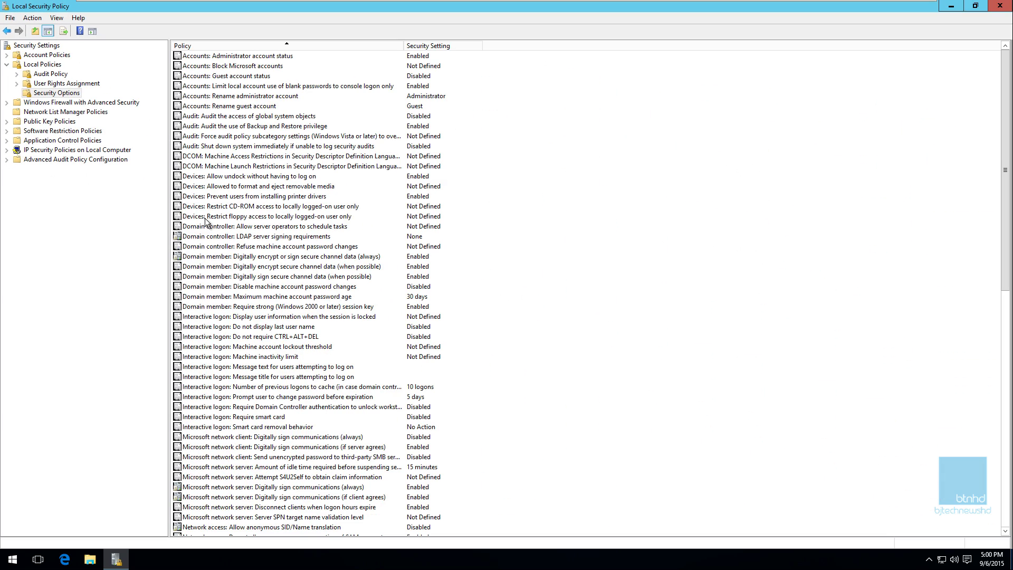
{"action": "left_click", "coordinate": [222, 46]}
{"action": "left_click", "coordinate": [221, 46]}
{"action": "scroll", "coordinate": [221, 213], "scroll_direction": "down", "scroll_amount": 16}
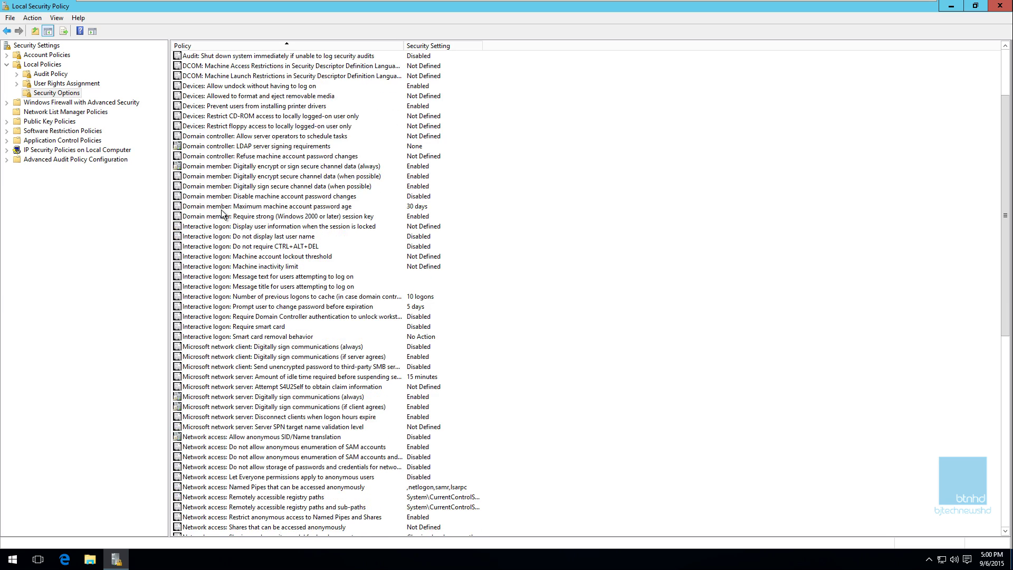
Step: Set 'User Account Control: Admin Approval Mode for the Built-in Administrator account' to Enabled, then close the console
{"action": "left_click", "coordinate": [221, 210]}
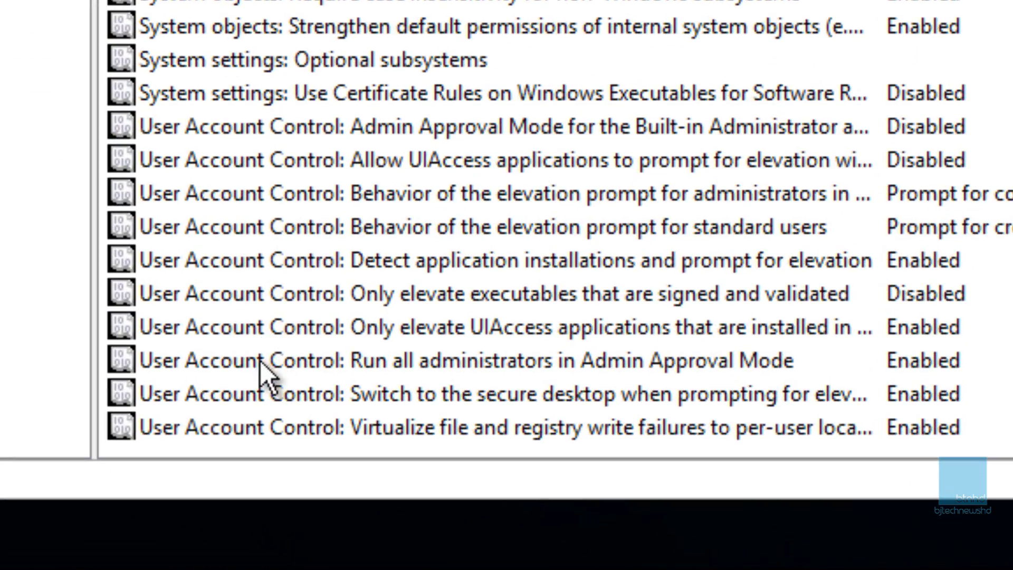
{"action": "left_click", "coordinate": [306, 129]}
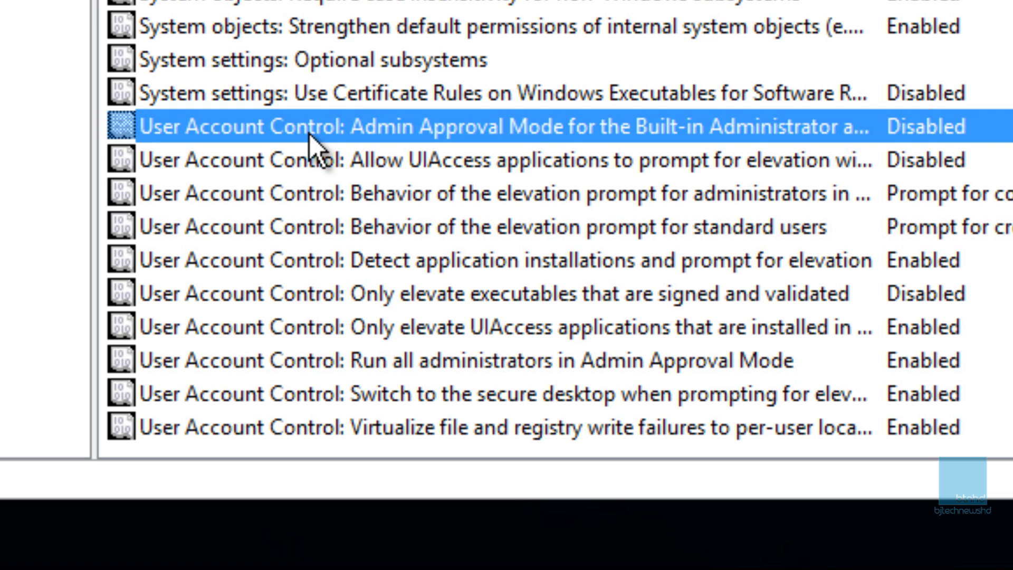
{"action": "double_click", "coordinate": [413, 127]}
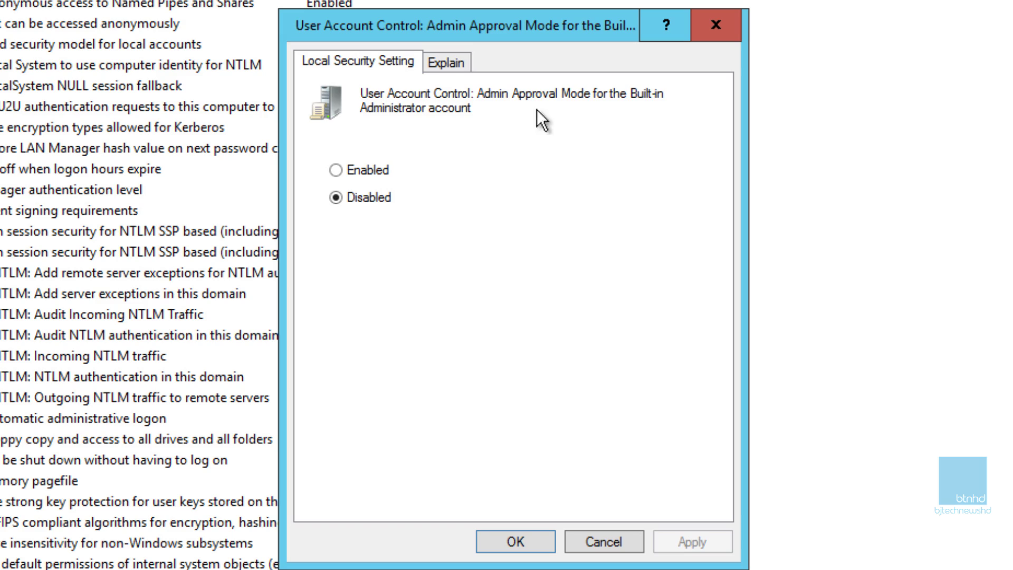
{"action": "left_click", "coordinate": [351, 171]}
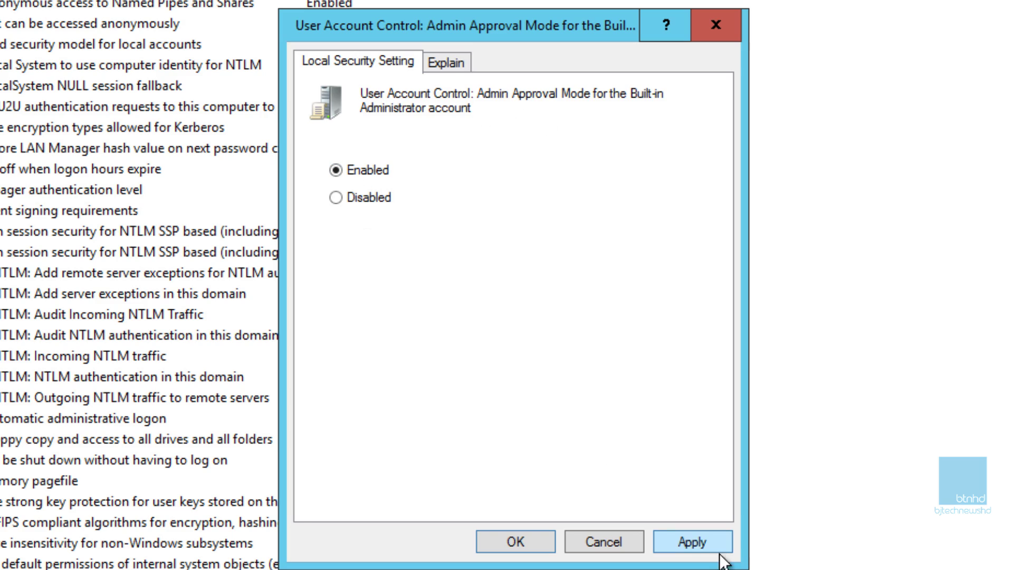
{"action": "left_click", "coordinate": [691, 549]}
{"action": "left_click", "coordinate": [526, 546]}
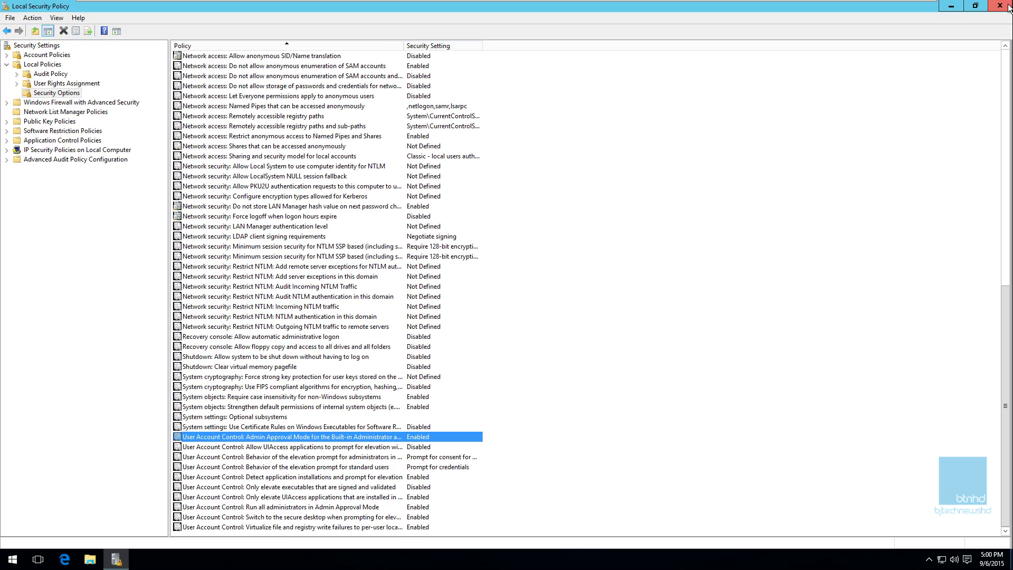
{"action": "left_click", "coordinate": [1008, 6]}
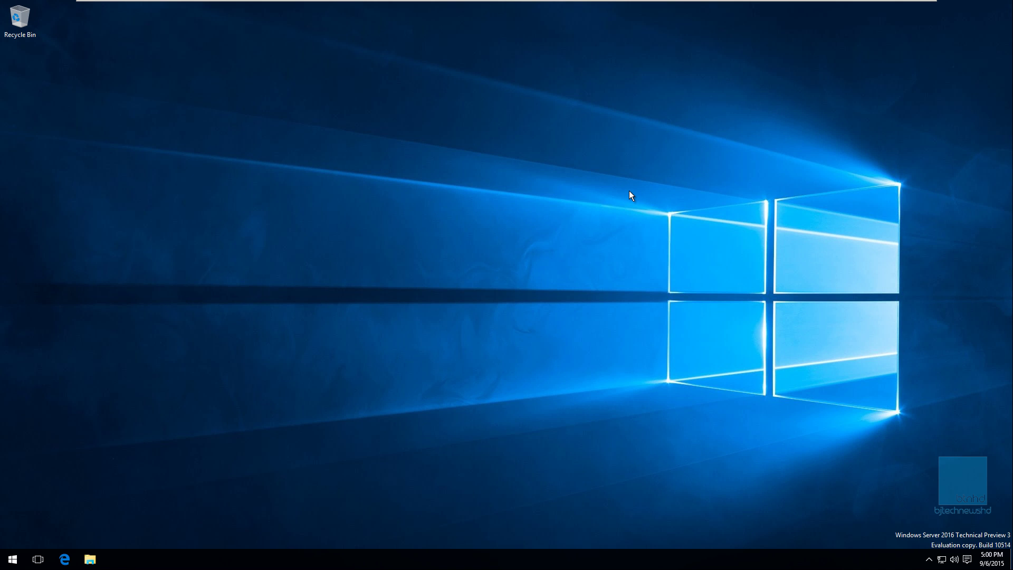
Step: Open Registry Editor with regedit, maximize it, and expand HKEY_LOCAL_MACHINE > SOFTWARE > Microsoft
{"action": "key", "text": "super+r"}
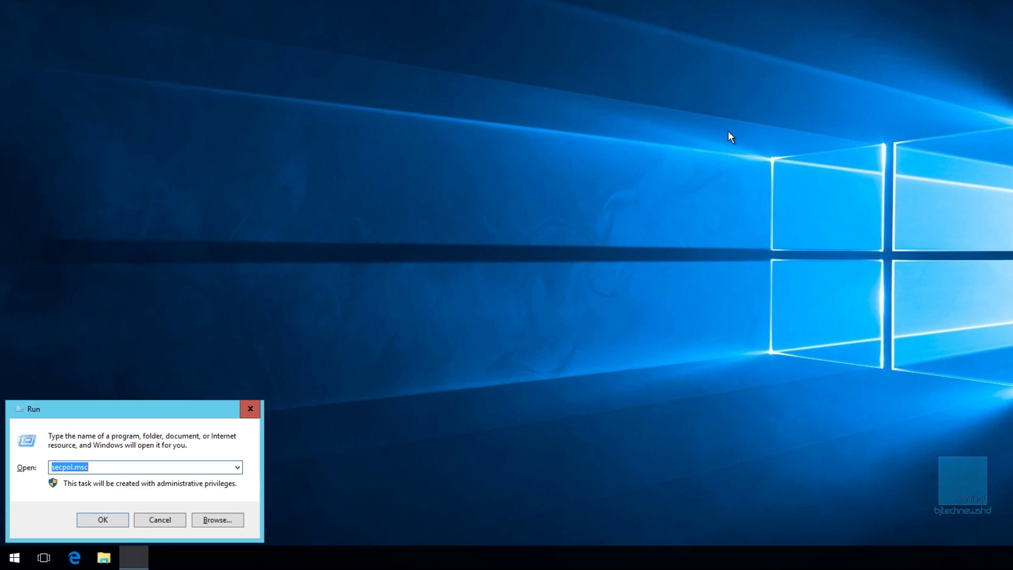
{"action": "type", "text": "regedit"}
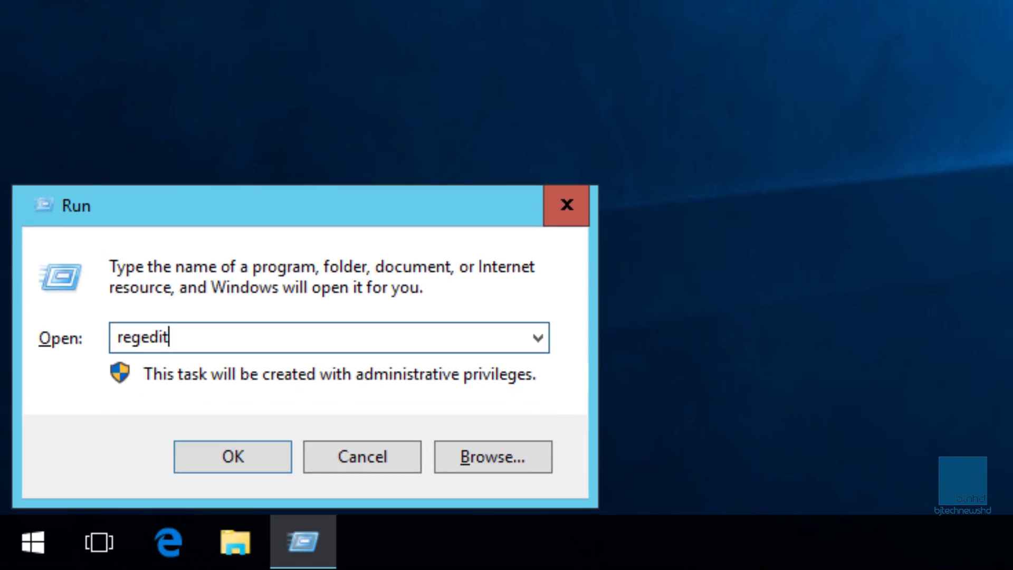
{"action": "key", "text": "Return"}
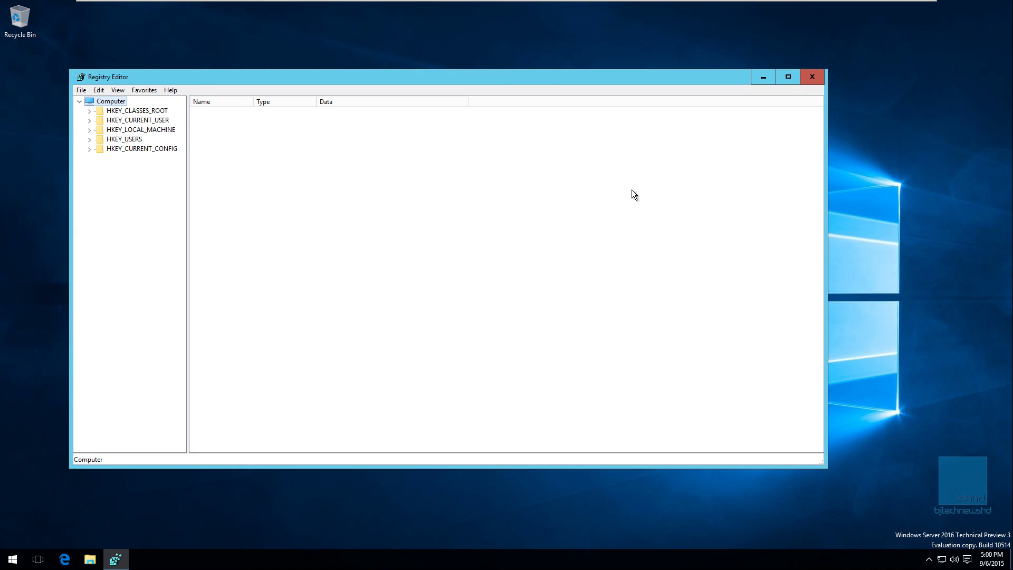
{"action": "double_click", "coordinate": [565, 77]}
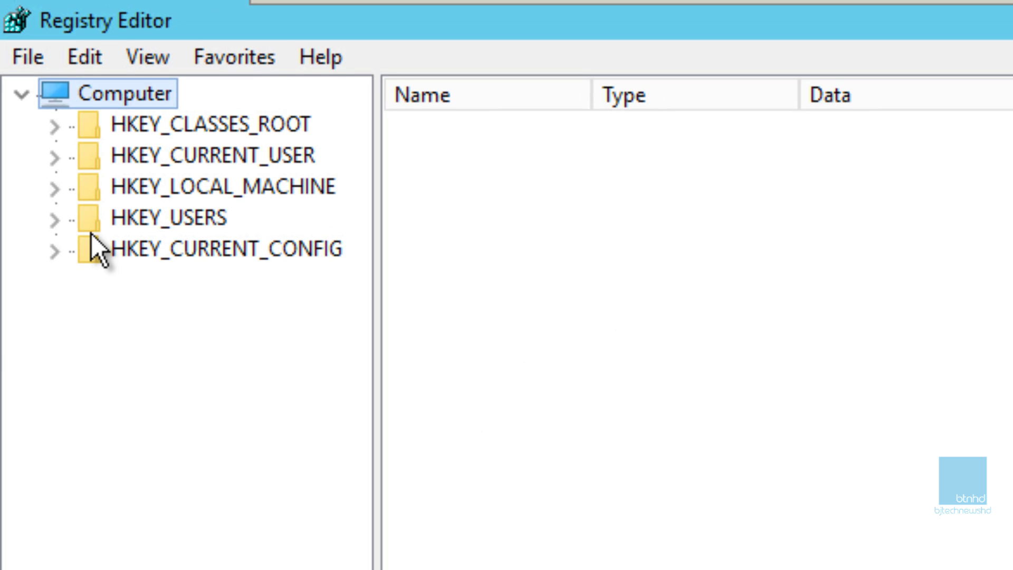
{"action": "left_click", "coordinate": [55, 187]}
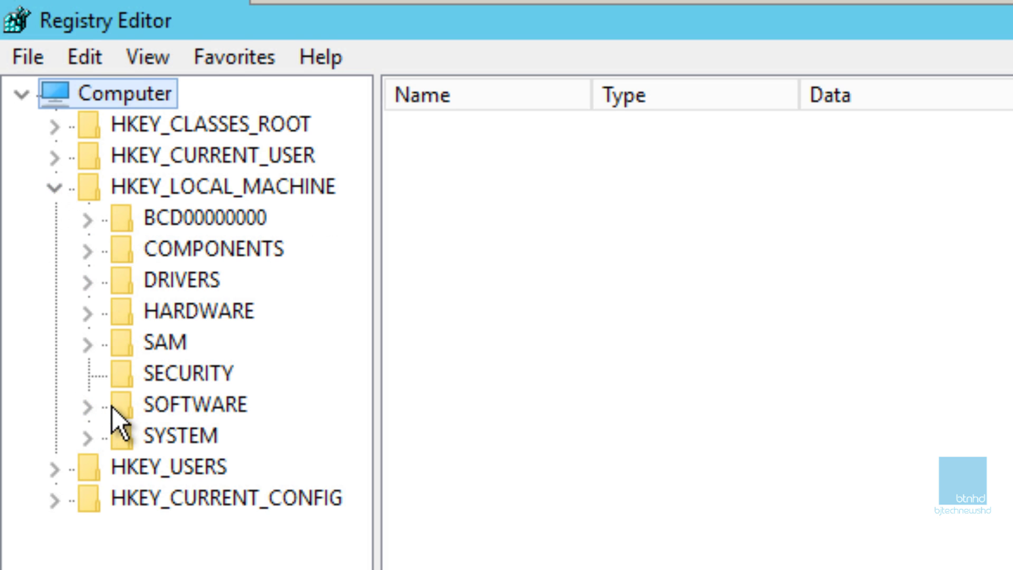
{"action": "left_click", "coordinate": [88, 406]}
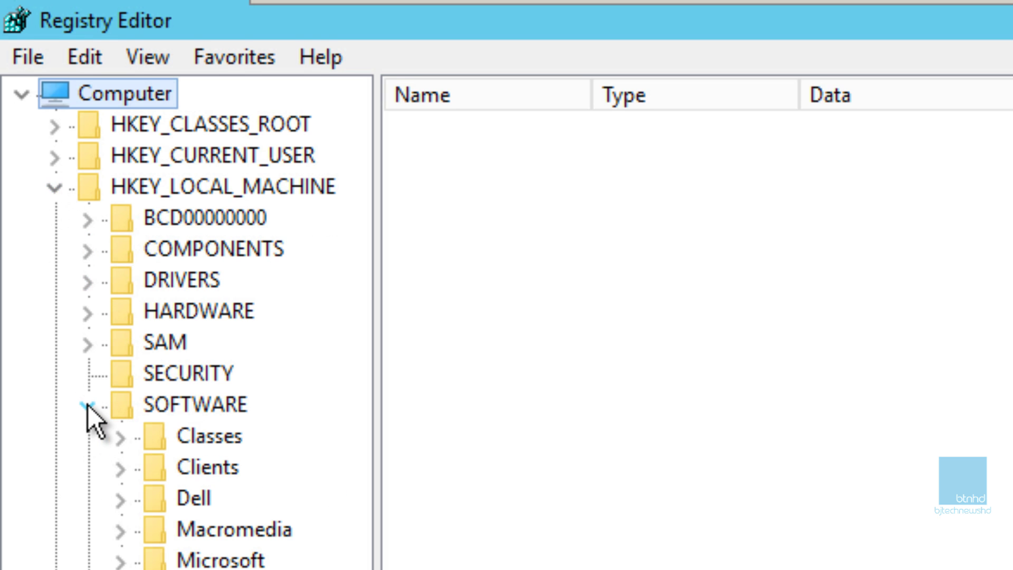
{"action": "left_click", "coordinate": [120, 528]}
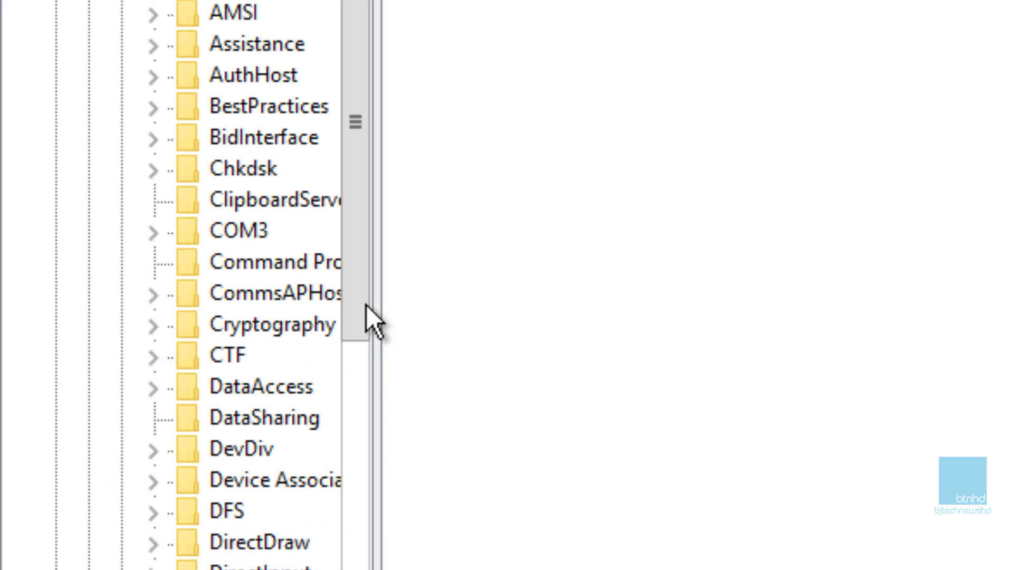
{"action": "left_click_drag", "start_coordinate": [376, 304], "coordinate": [574, 569]}
Step: Expand Windows > CurrentVersion > Policies and open the System key and its subkeys
{"action": "scroll", "coordinate": [348, 285], "scroll_direction": "down", "scroll_amount": 20}
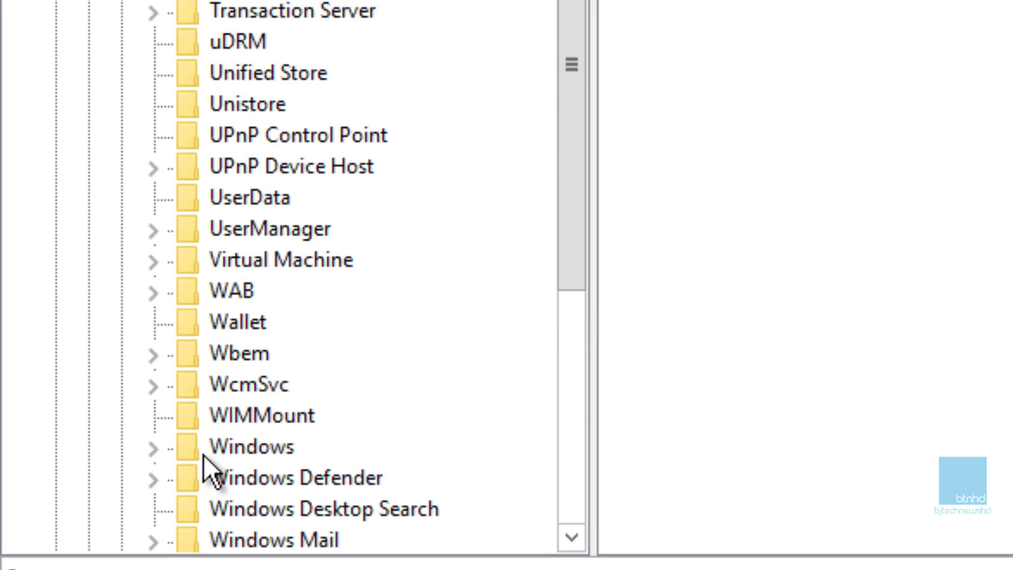
{"action": "left_click", "coordinate": [153, 449]}
{"action": "left_click", "coordinate": [186, 166]}
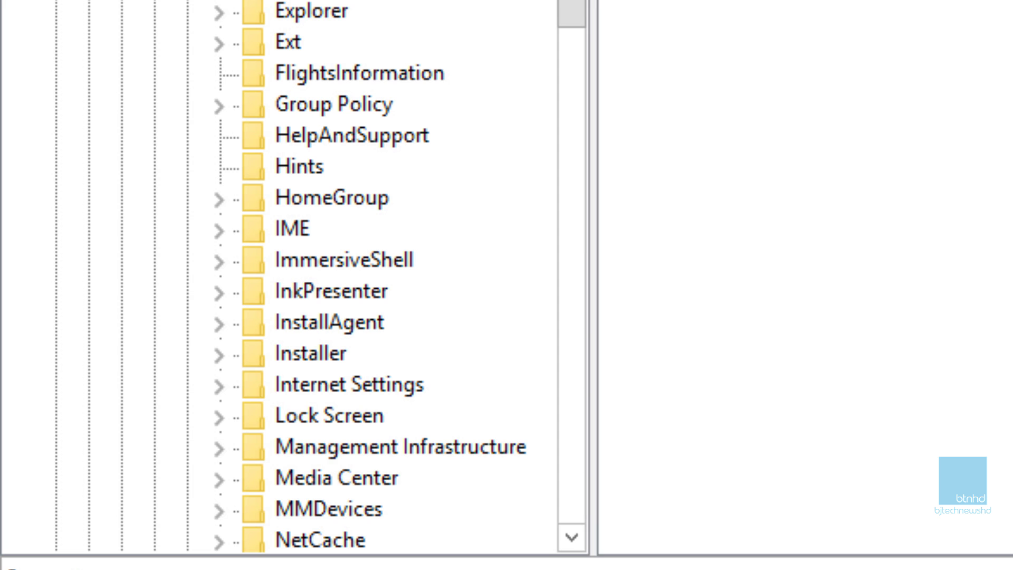
{"action": "left_click_drag", "start_coordinate": [704, 13], "coordinate": [699, 99]}
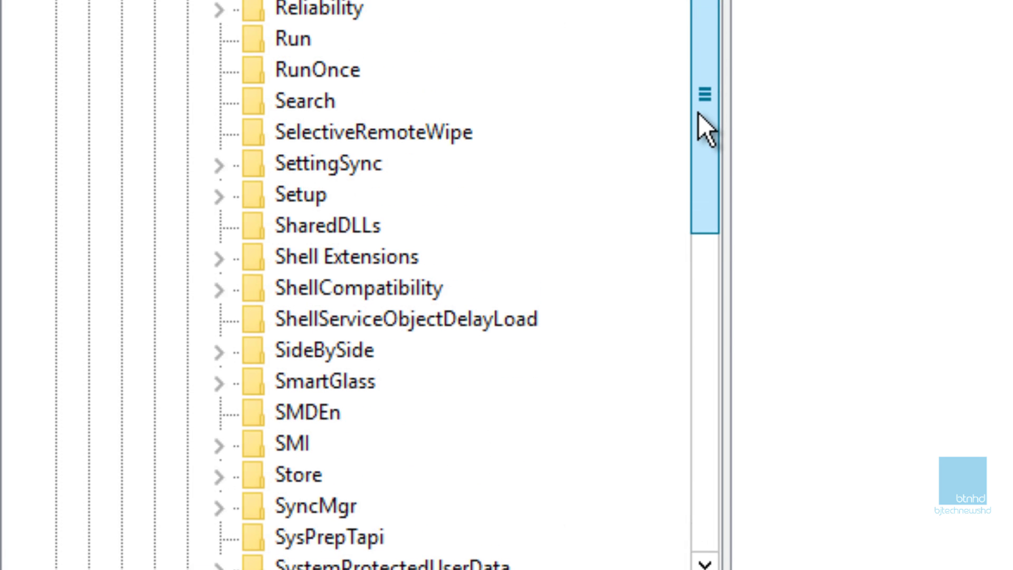
{"action": "scroll", "coordinate": [163, 26], "scroll_direction": "up", "scroll_amount": 4}
{"action": "left_click", "coordinate": [222, 214]}
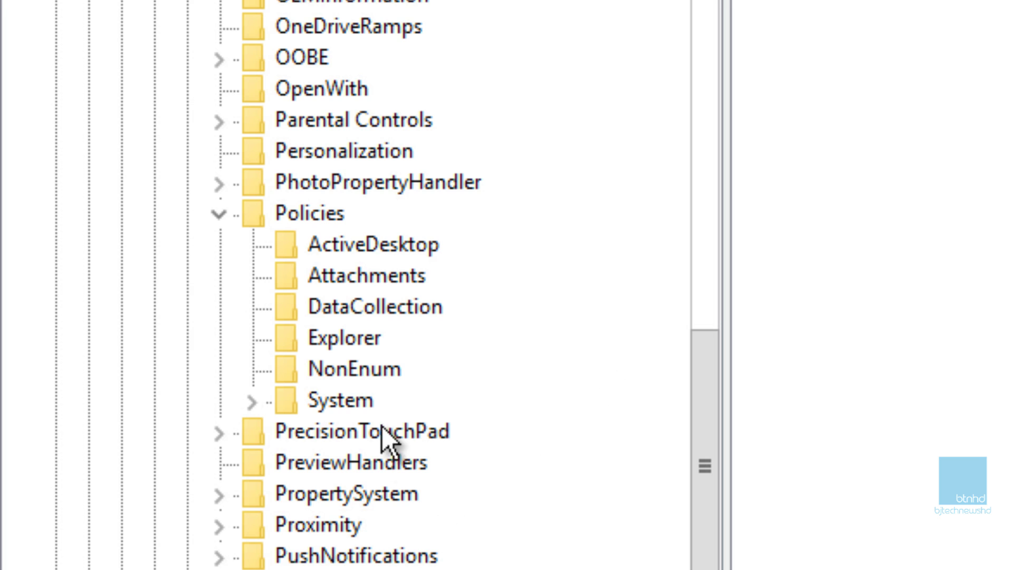
{"action": "left_click", "coordinate": [358, 406]}
{"action": "left_click", "coordinate": [252, 402]}
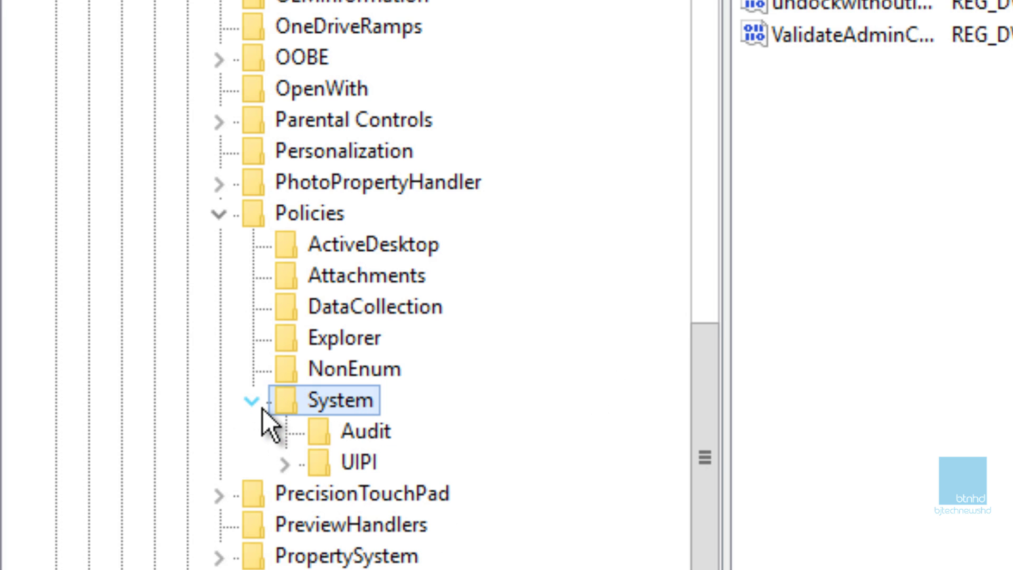
Step: Set the UIPI key's (Default) value data to 0x00000001(1) and close Registry Editor
{"action": "left_click", "coordinate": [360, 464]}
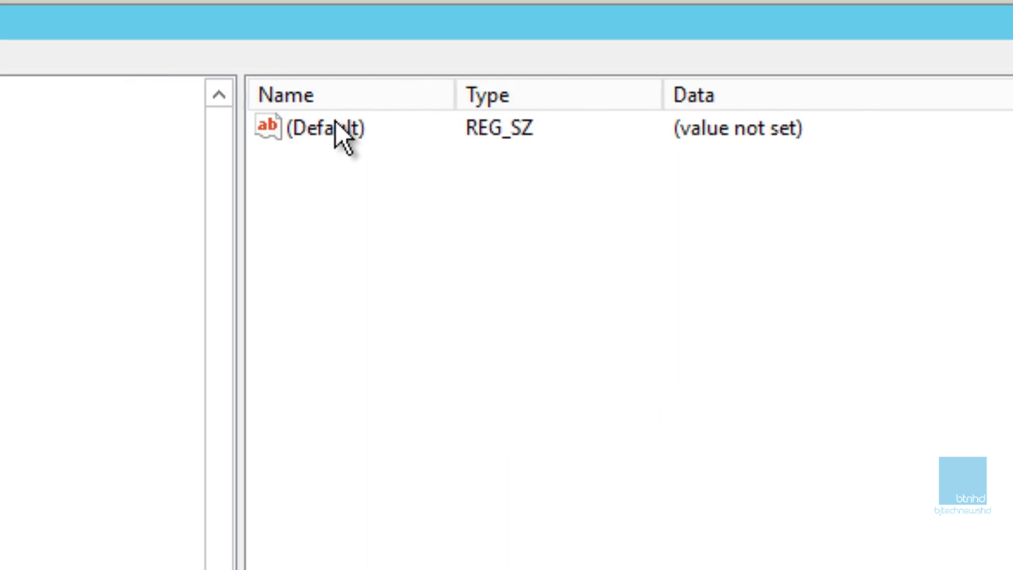
{"action": "double_click", "coordinate": [530, 0]}
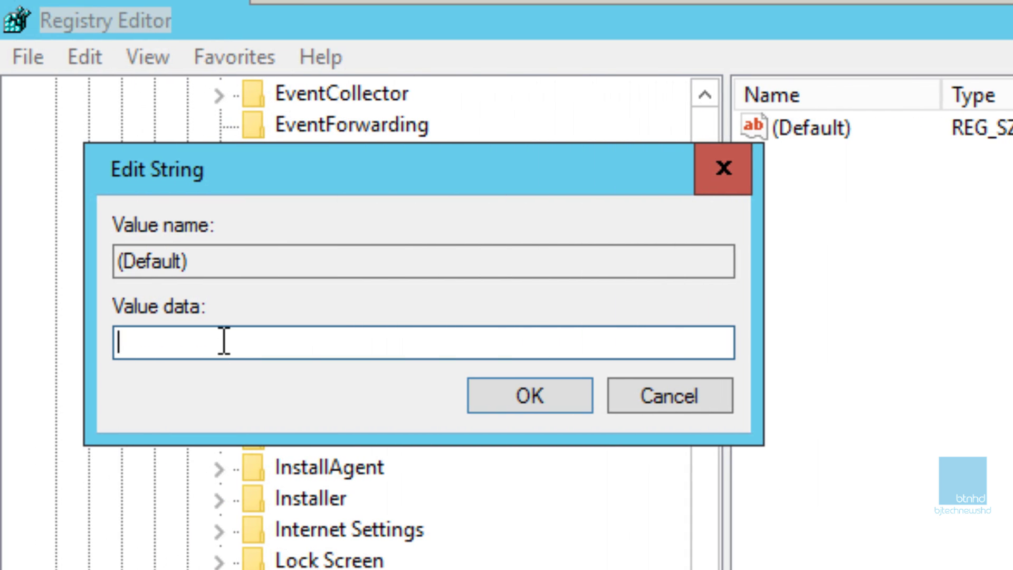
{"action": "type", "text": "0x00"}
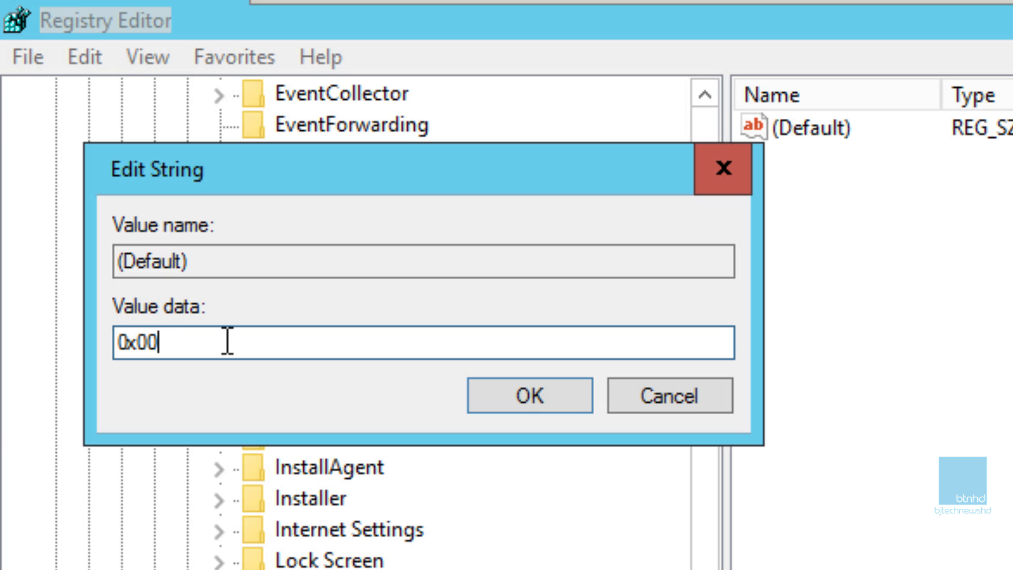
{"action": "type", "text": "00000"}
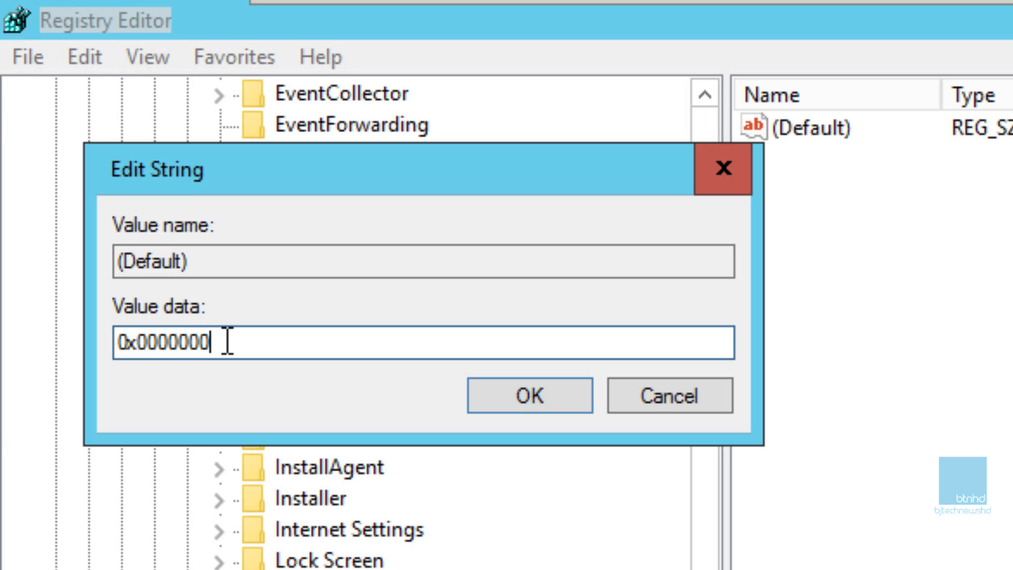
{"action": "type", "text": "1(1)"}
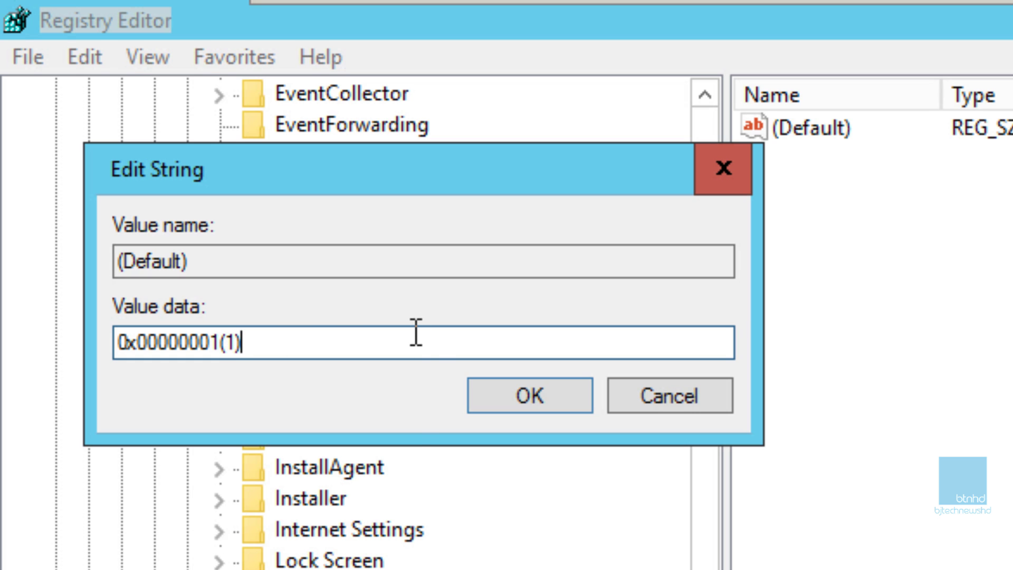
{"action": "left_click", "coordinate": [550, 397]}
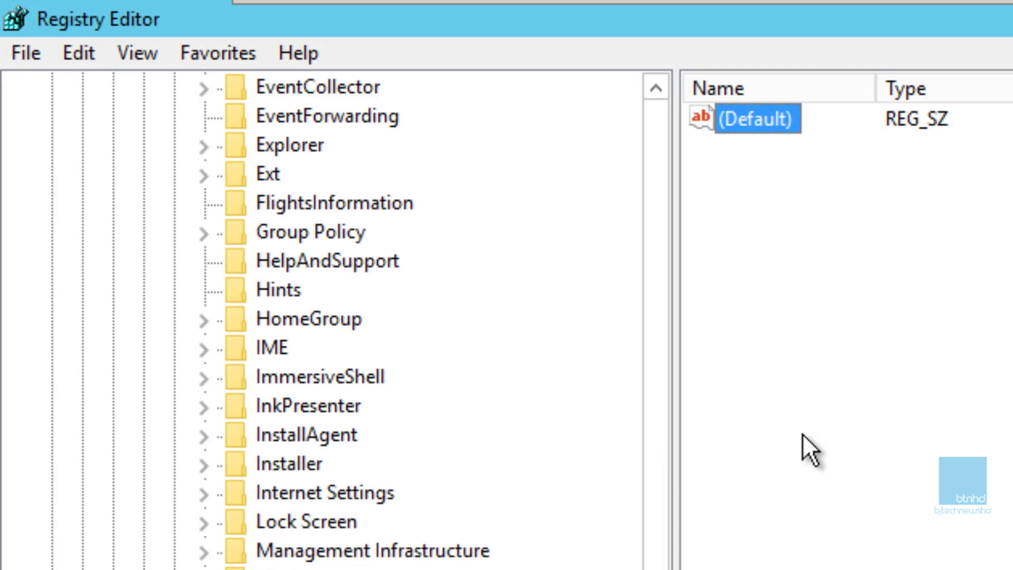
{"action": "left_click", "coordinate": [1001, 6]}
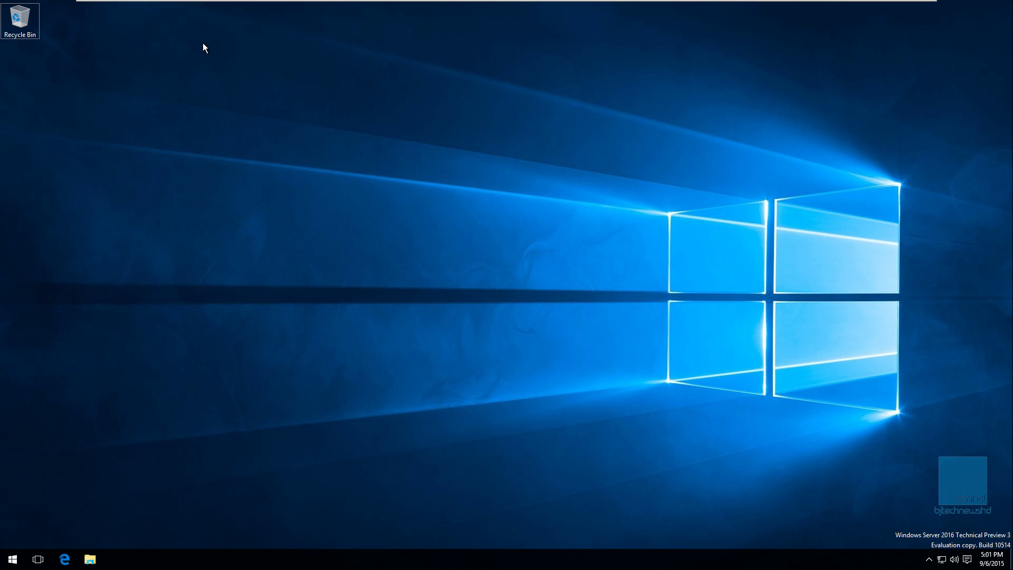
Step: Restart the server from the Ctrl+Alt+Del power options
{"action": "mouse_move", "coordinate": [208, 11]}
{"action": "left_click", "coordinate": [248, 22]}
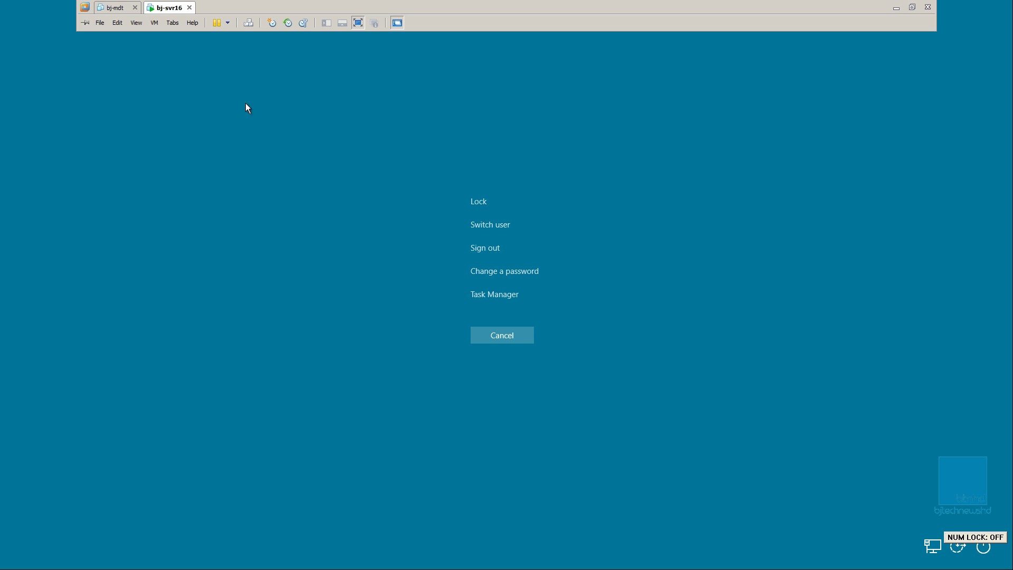
{"action": "left_click", "coordinate": [983, 546]}
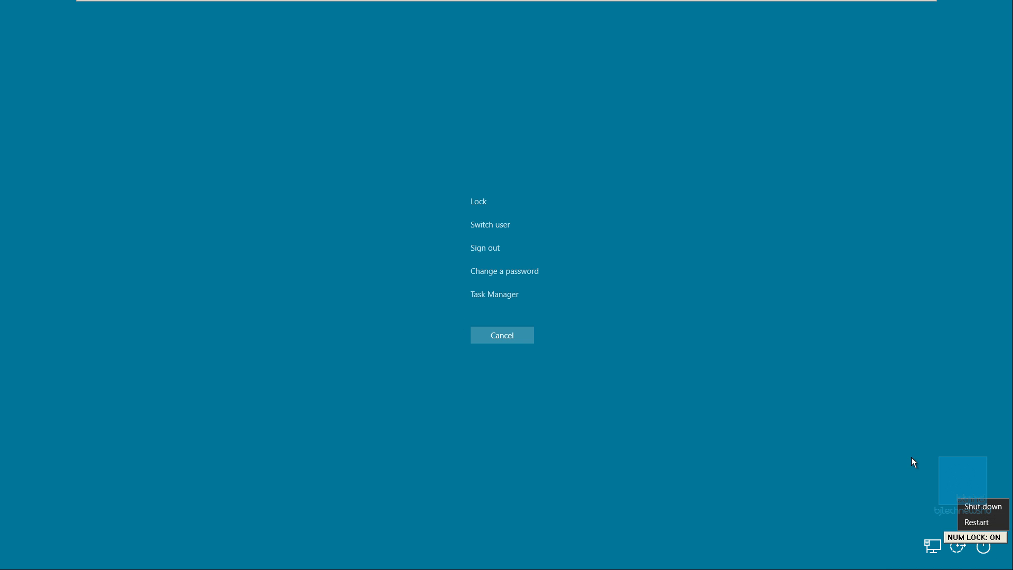
{"action": "left_click", "coordinate": [979, 522]}
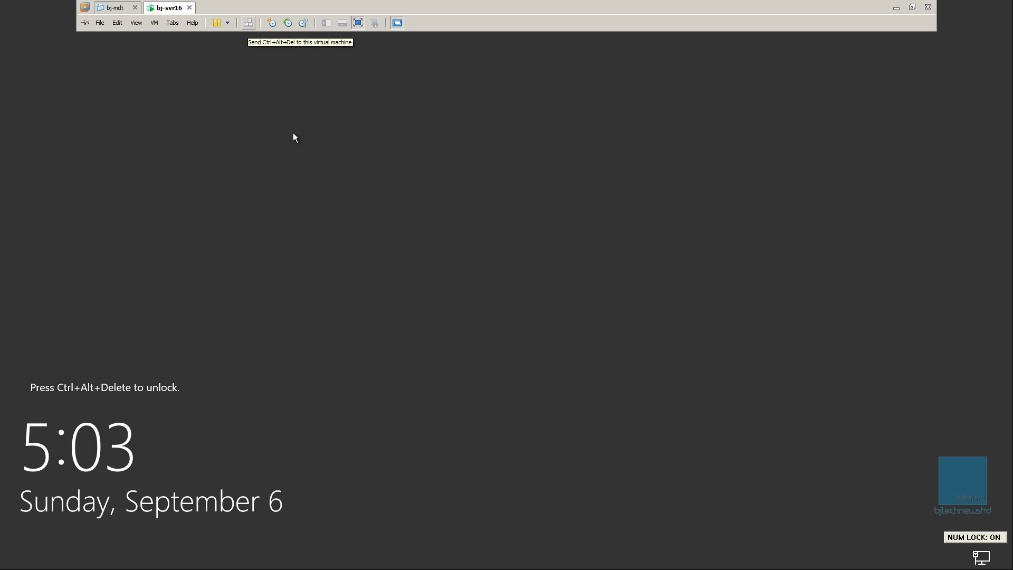
Step: Sign back in as administrator with the account password
{"action": "left_click", "coordinate": [248, 24]}
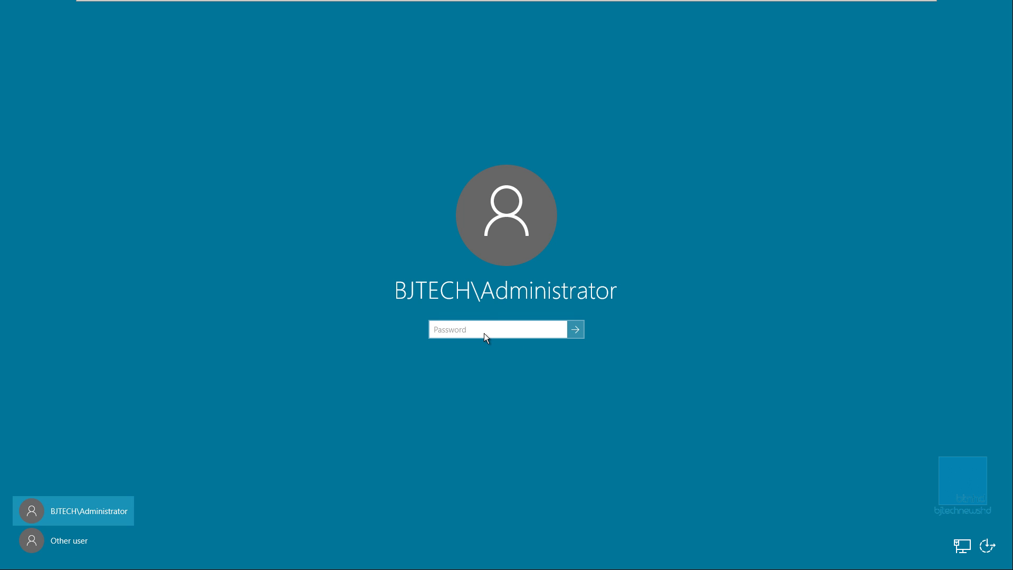
{"action": "type", "text": "••••••••"}
{"action": "key", "text": "Return"}
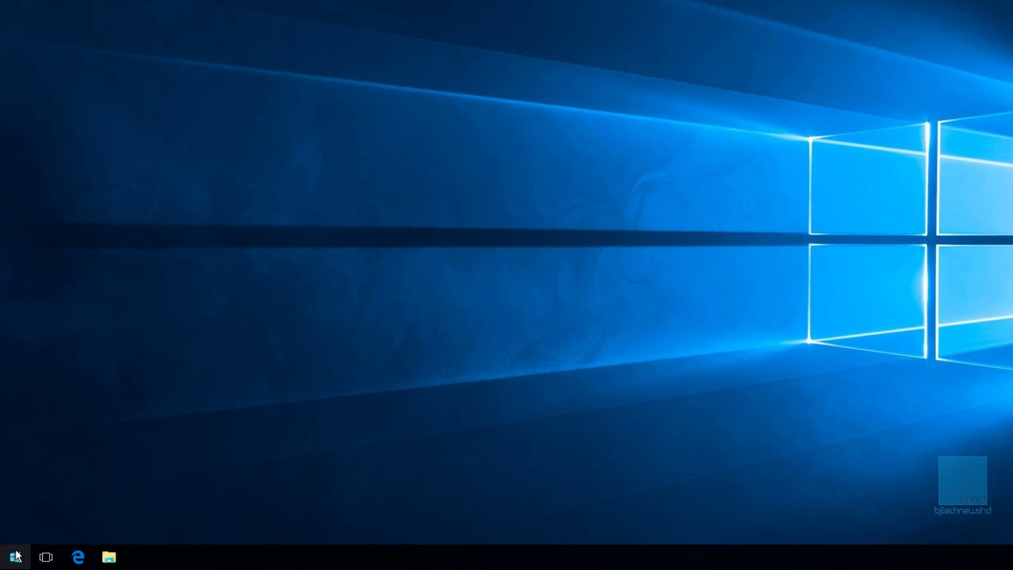
Step: Launch Xbox Game UI from the Start menu's All Apps list
{"action": "left_click", "coordinate": [14, 557]}
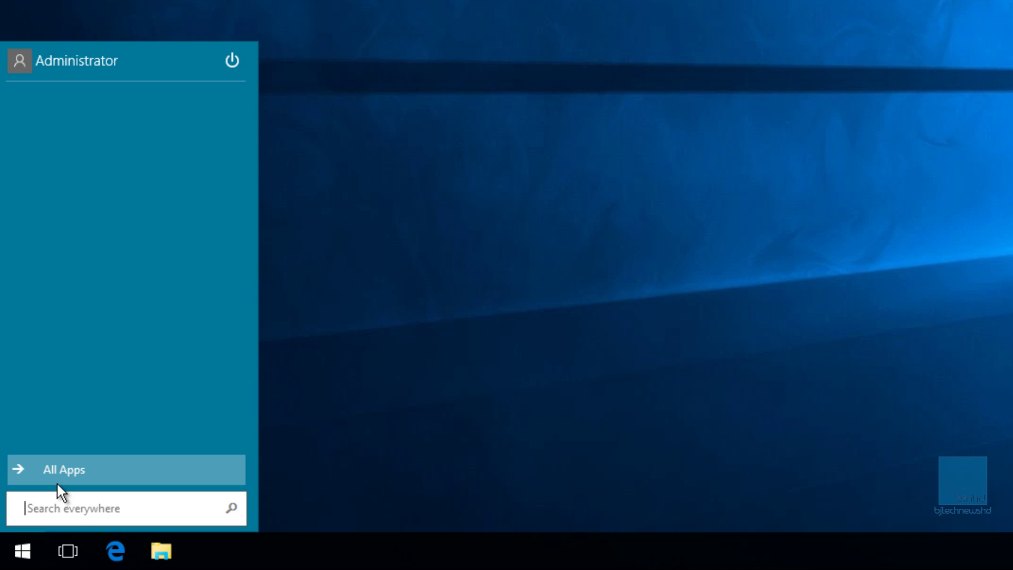
{"action": "left_click", "coordinate": [52, 481]}
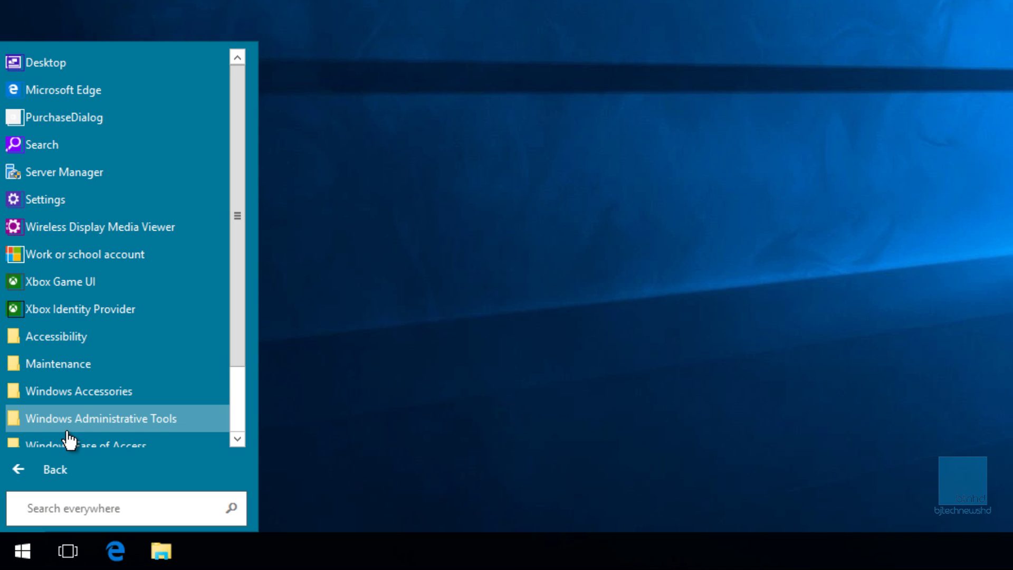
{"action": "left_click", "coordinate": [72, 300]}
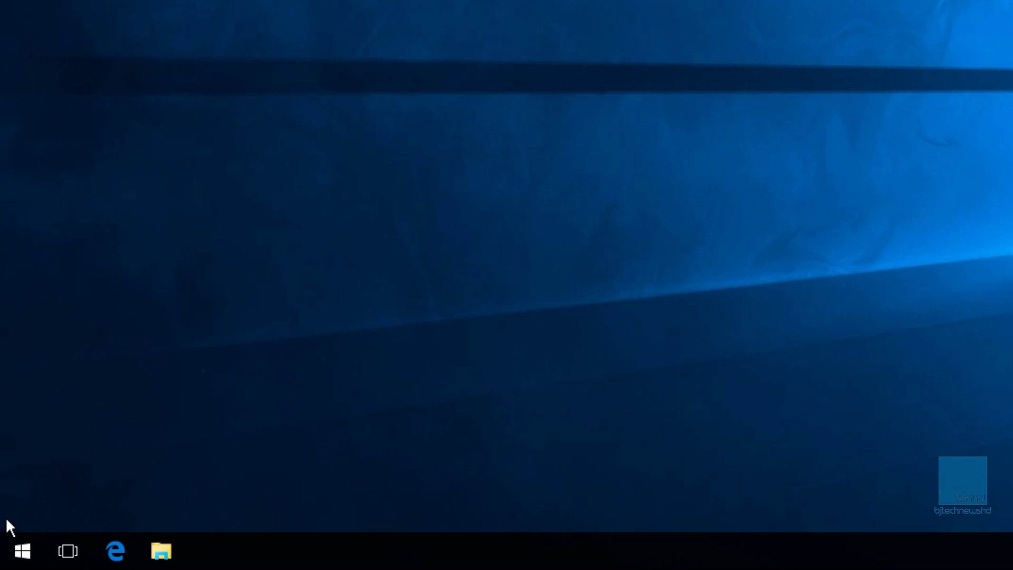
{"action": "left_click", "coordinate": [20, 549]}
{"action": "left_click", "coordinate": [44, 471]}
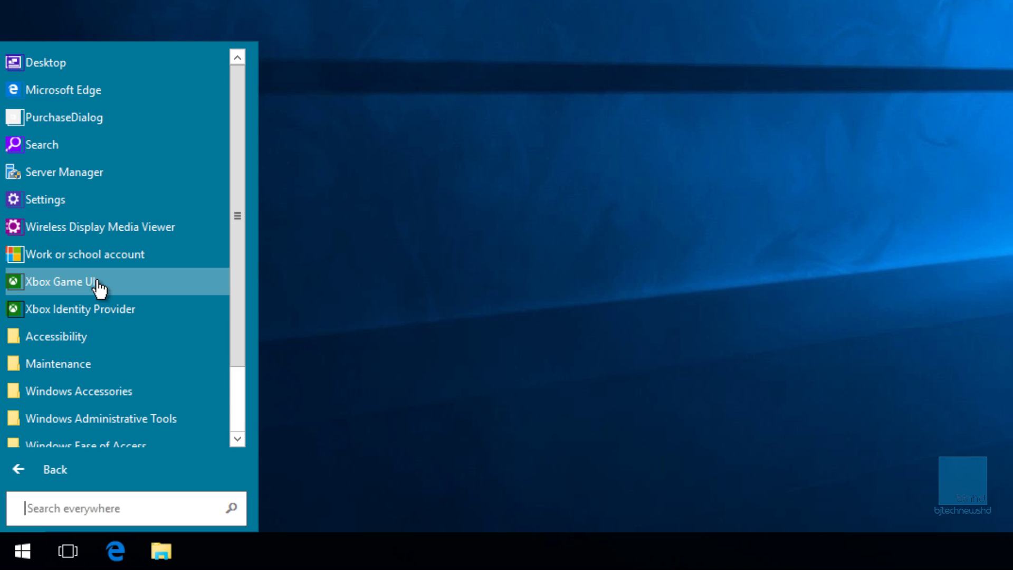
{"action": "left_click", "coordinate": [100, 284]}
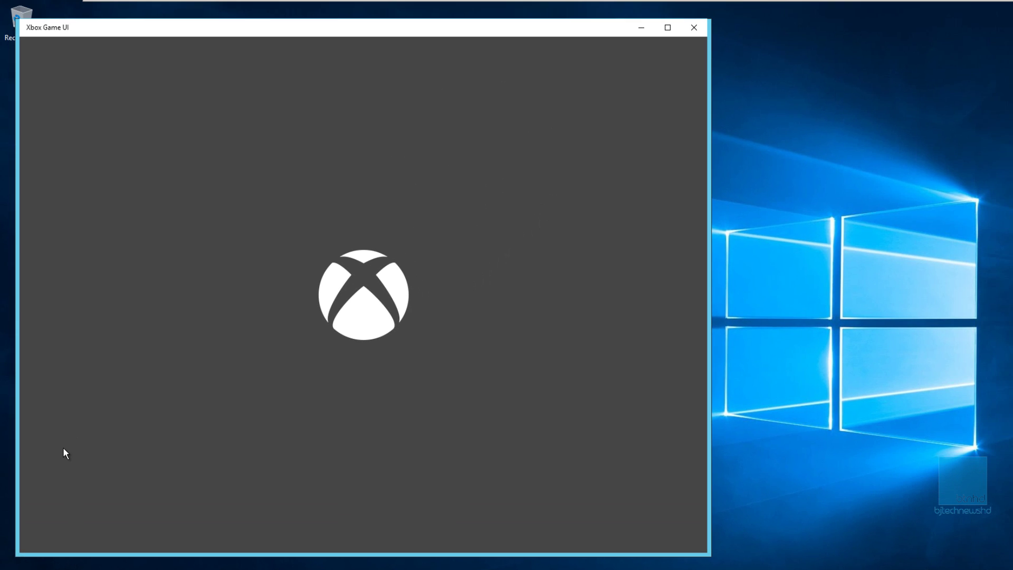